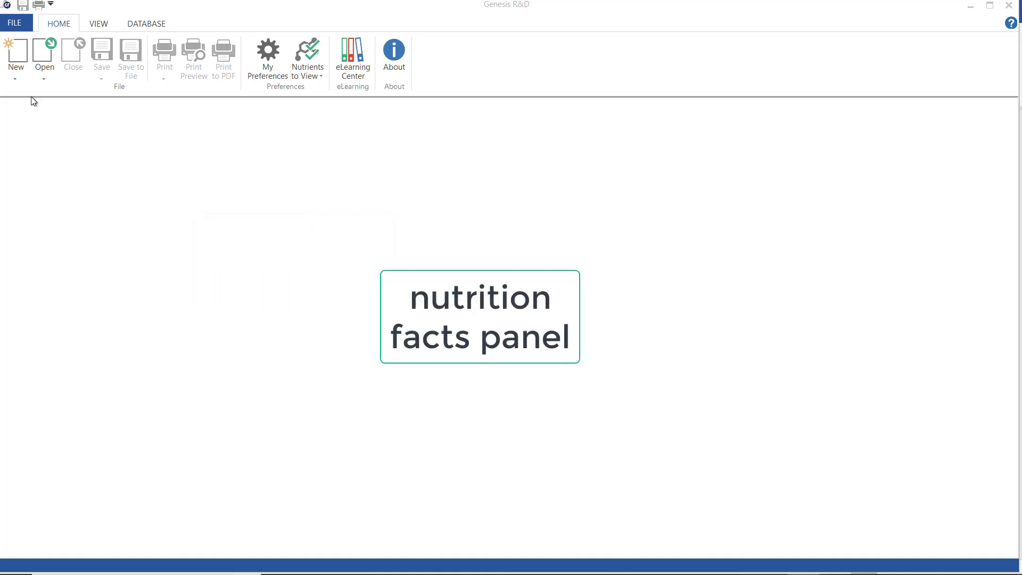
Create a new ingredient named "New Ingredient Sample" with a quantity of 100 grams
{"action": "left_click", "coordinate": [15, 78]}
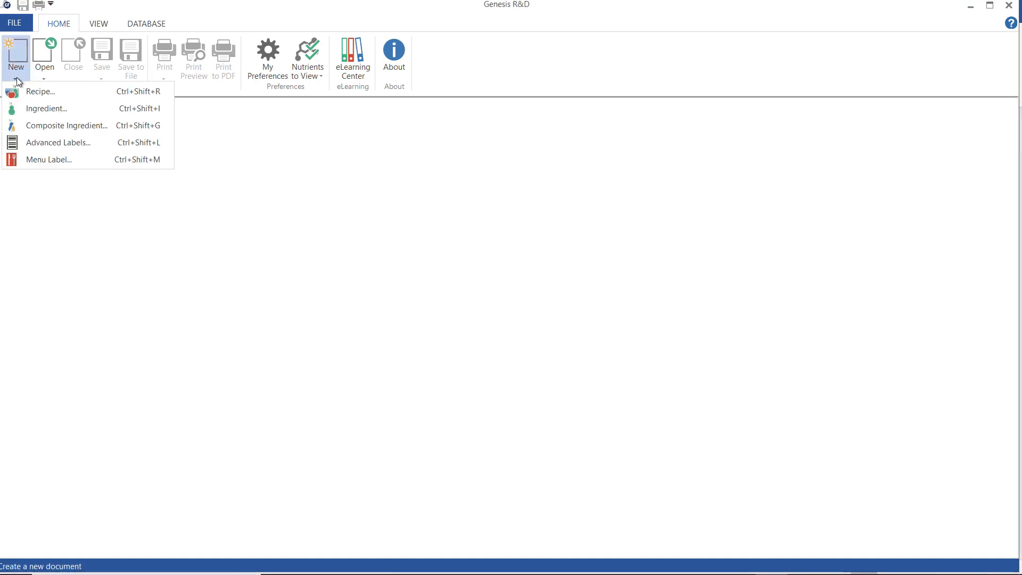
{"action": "left_click", "coordinate": [39, 108]}
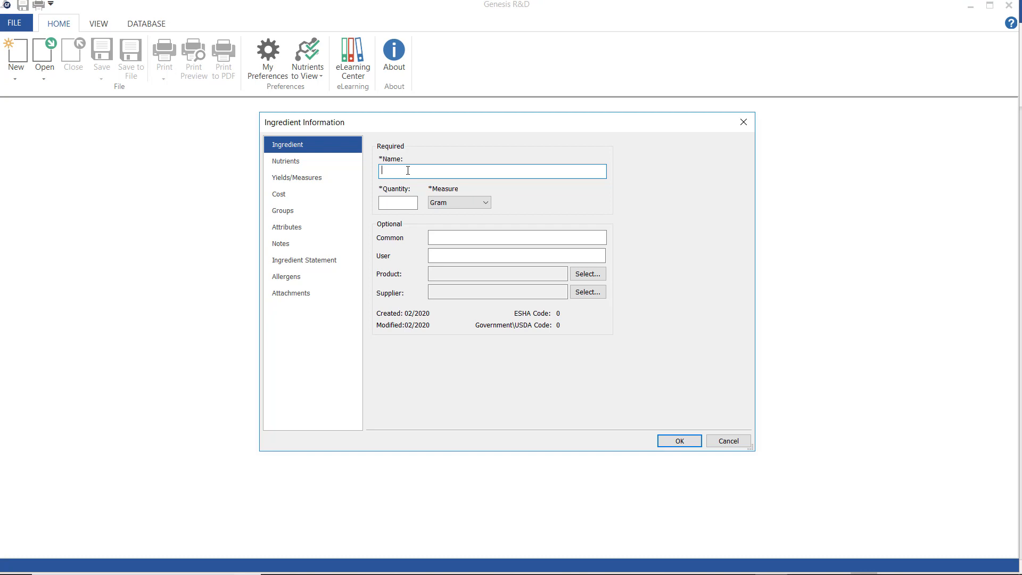
{"action": "type", "text": "New Ingredient Sample"}
{"action": "key", "text": "Tab"}
{"action": "type", "text": "100"}
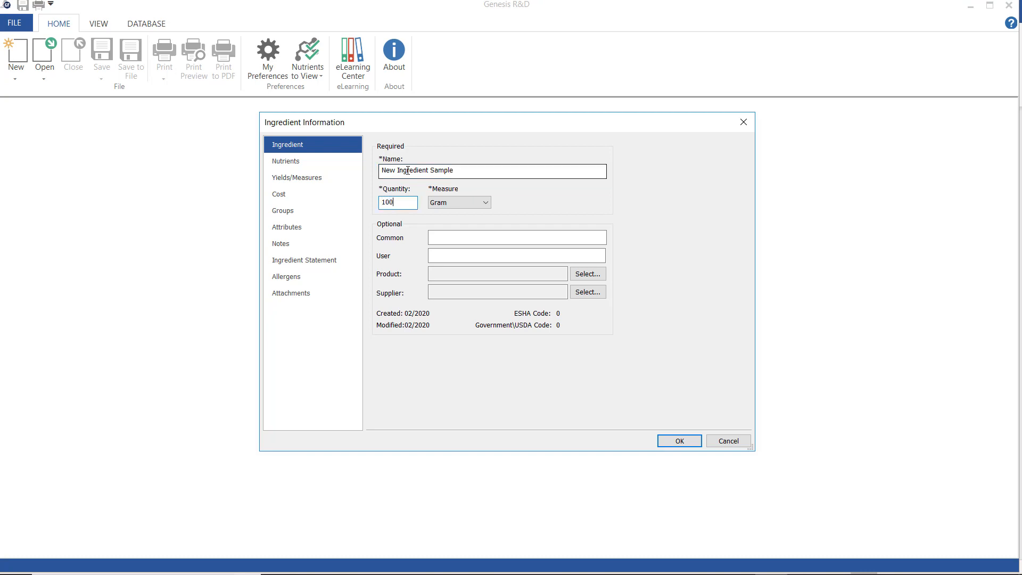
Enter the ingredient's nutrient values: Calories 109 kcal, Fat 1 g, Carbohydrates 15 g and Protein 2 g
{"action": "left_click", "coordinate": [303, 161]}
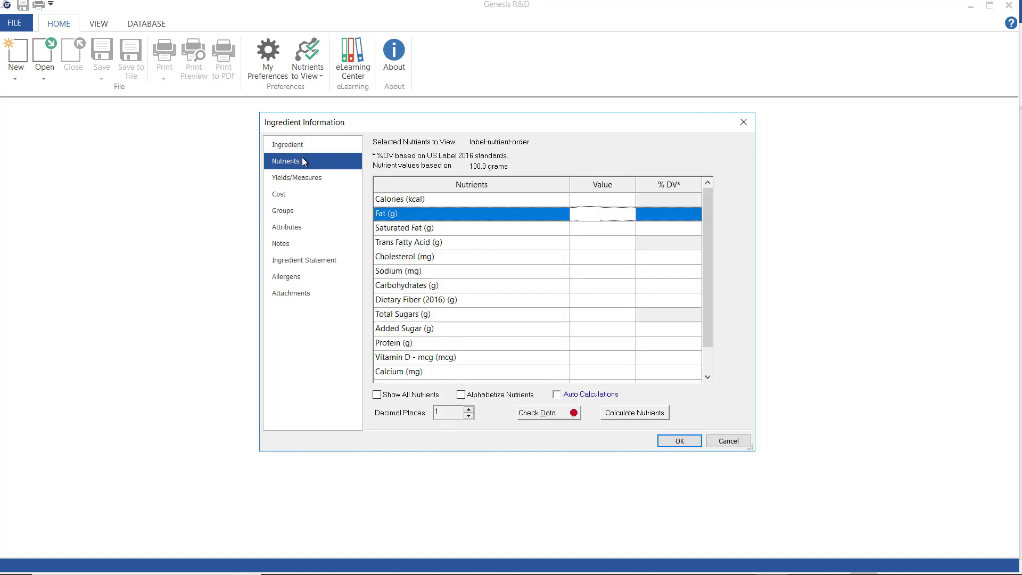
{"action": "left_click", "coordinate": [582, 205]}
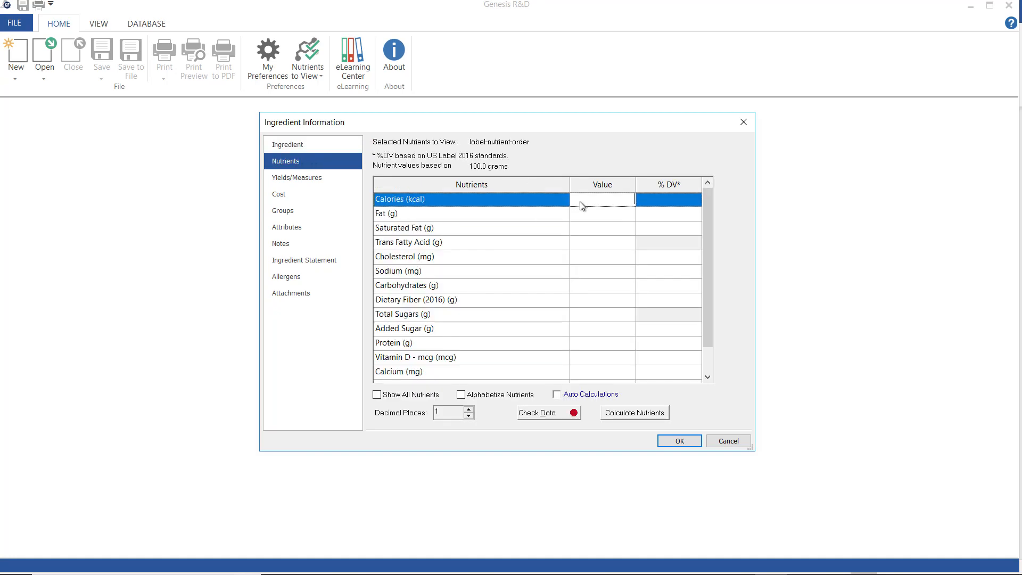
{"action": "type", "text": "109"}
{"action": "left_click", "coordinate": [603, 214]}
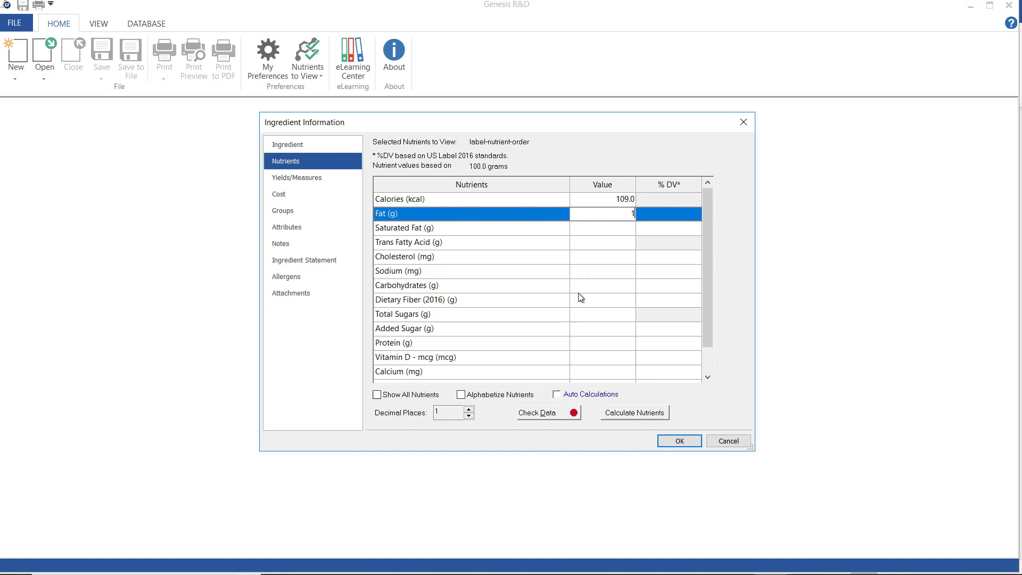
{"action": "left_click", "coordinate": [591, 287]}
{"action": "type", "text": "15"}
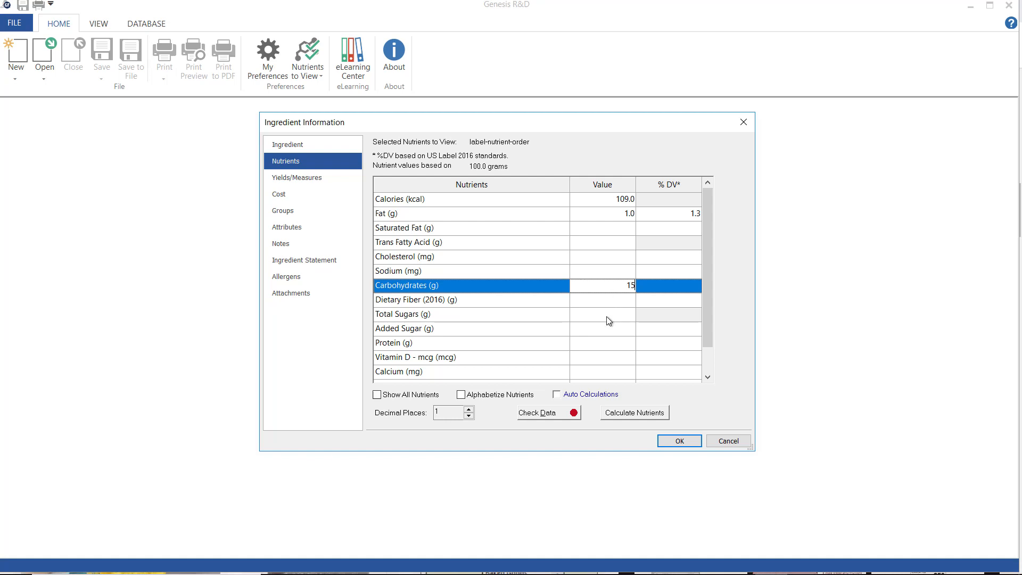
{"action": "left_click", "coordinate": [605, 343]}
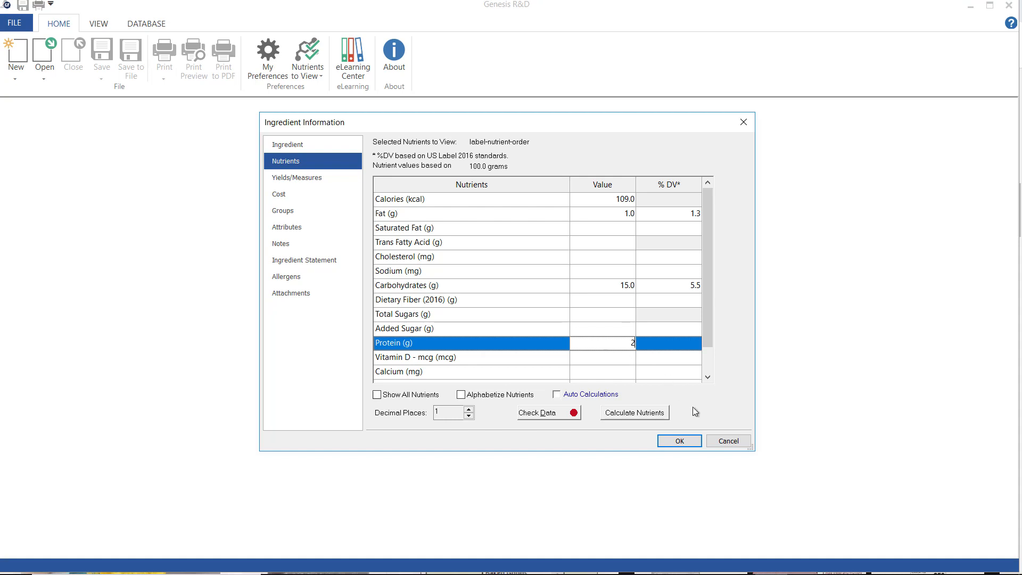
{"action": "left_click", "coordinate": [656, 360]}
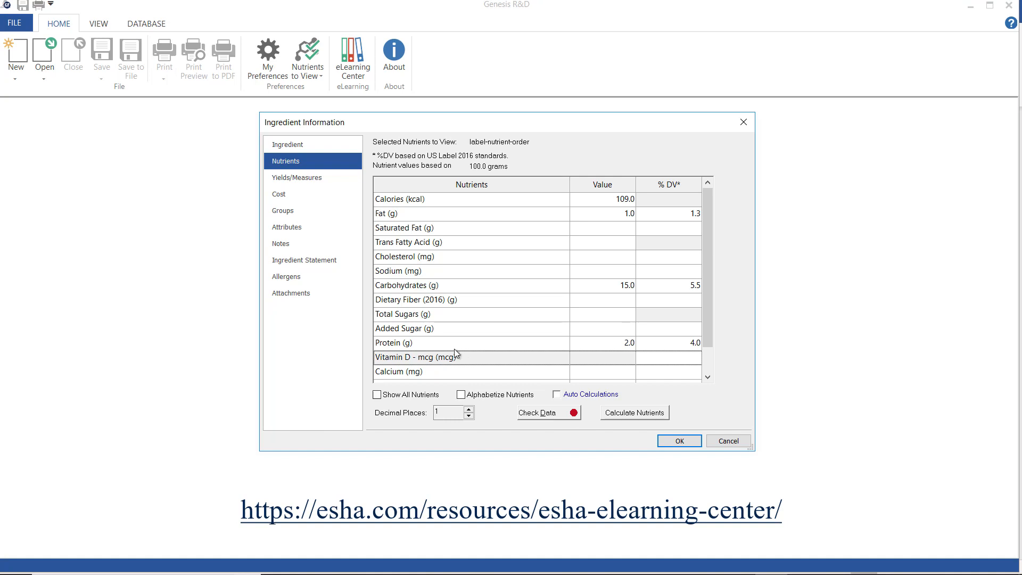
Review the ingredient's yields/measures and cost, and assign the ingredient to the Vegetables group
{"action": "left_click", "coordinate": [323, 180]}
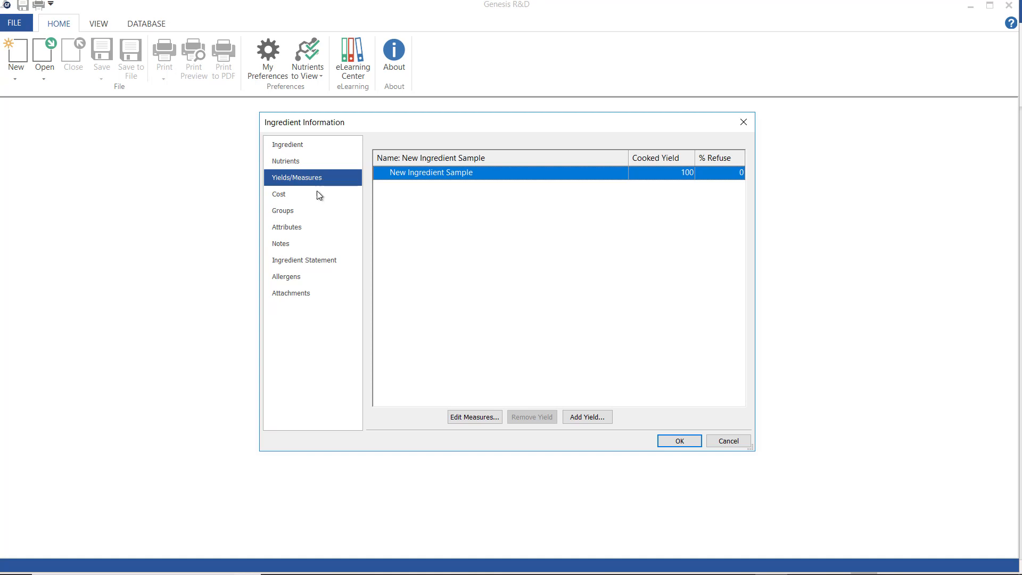
{"action": "left_click", "coordinate": [316, 195]}
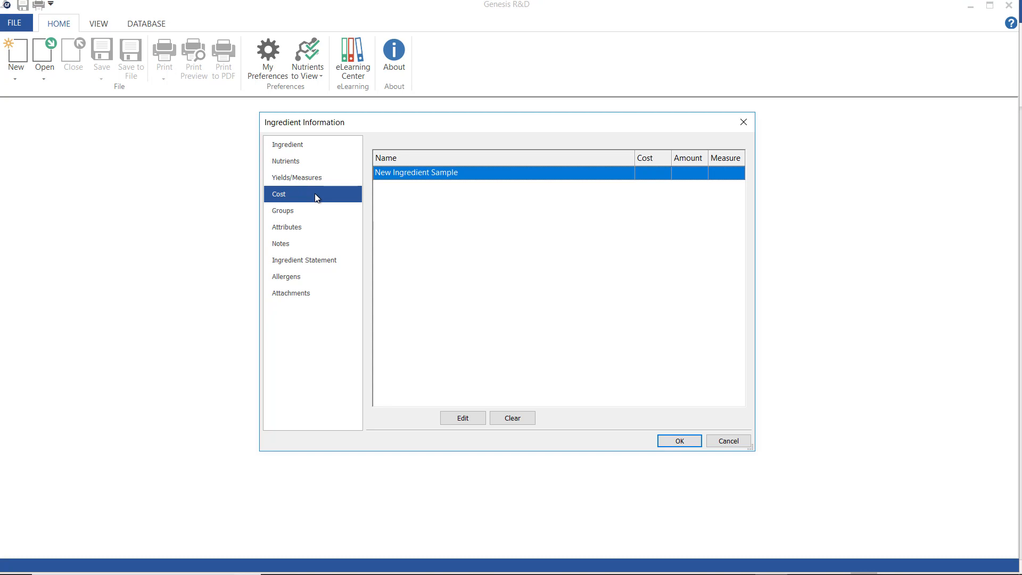
{"action": "left_click", "coordinate": [335, 212]}
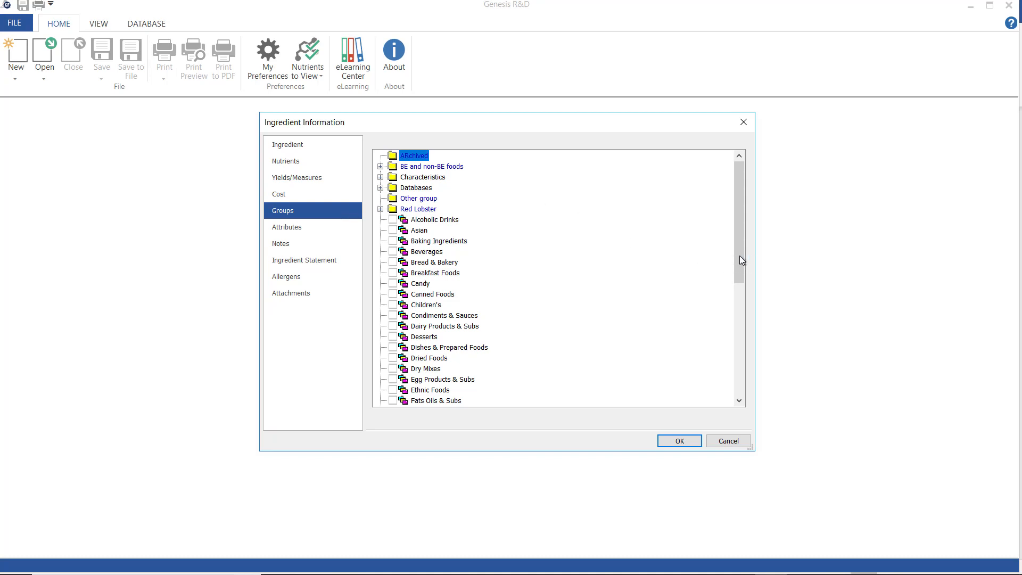
{"action": "left_click_drag", "start_coordinate": [740, 255], "coordinate": [745, 400]}
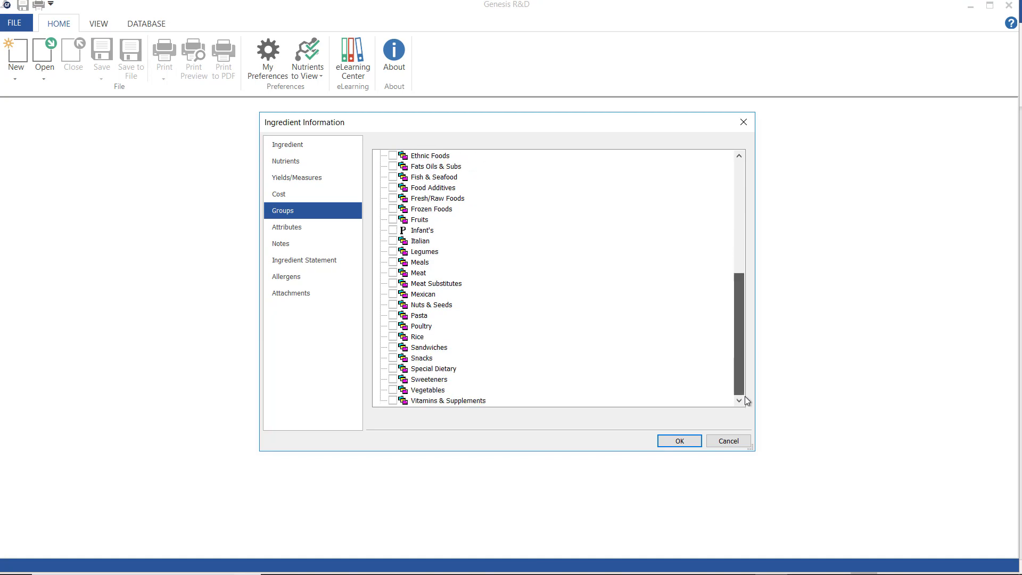
{"action": "left_click", "coordinate": [393, 390]}
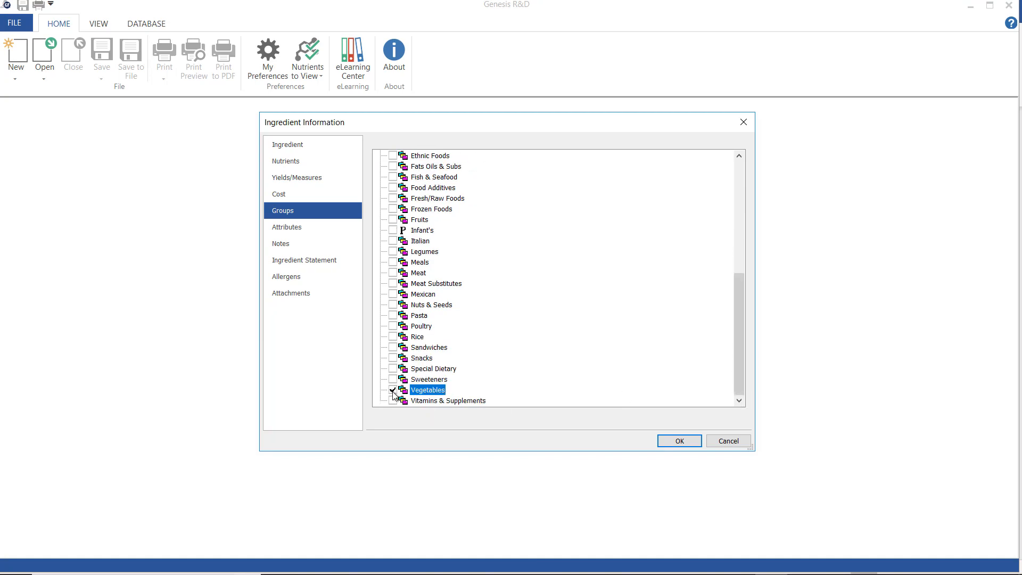
Review the ingredient's attributes, notes and ingredient statement settings
{"action": "left_click", "coordinate": [301, 230]}
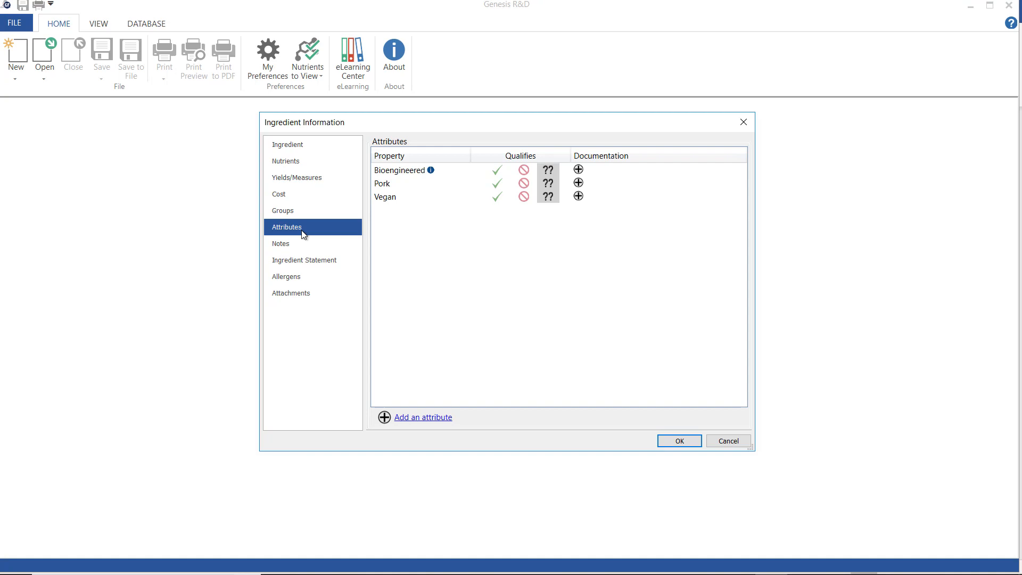
{"action": "left_click", "coordinate": [308, 246]}
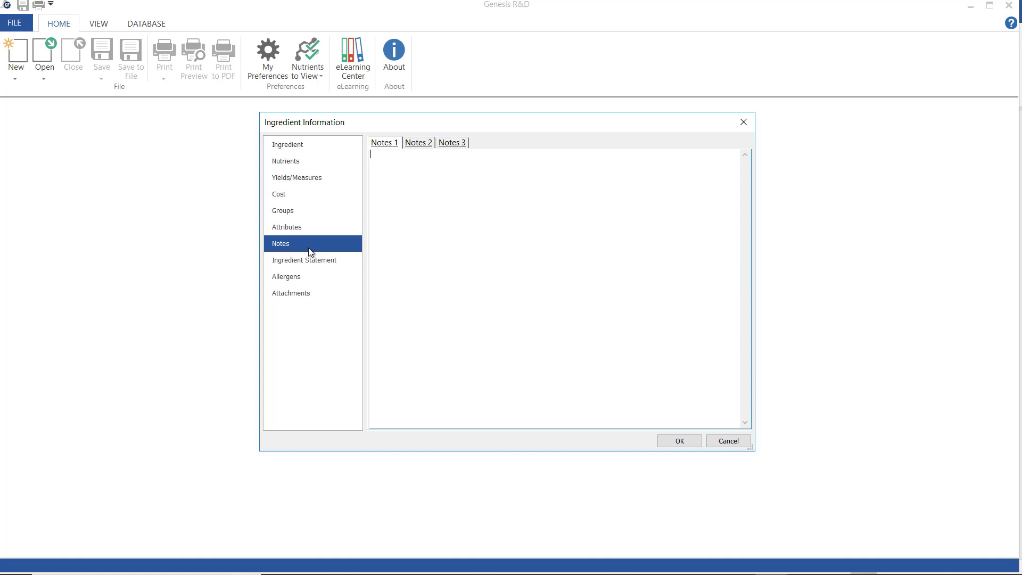
{"action": "left_click", "coordinate": [342, 261]}
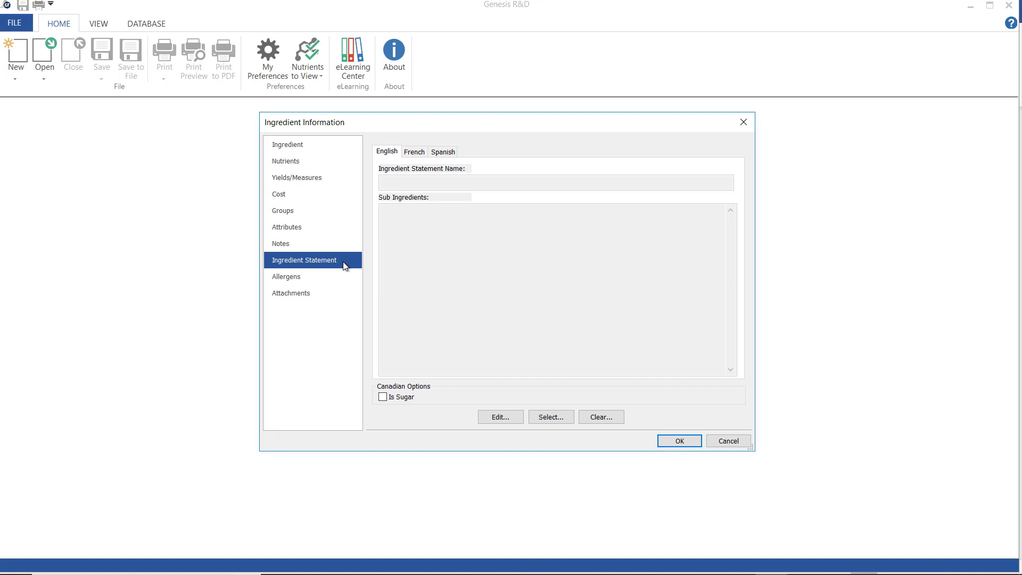
Clear all allergens from the ingredient, check its attachments section and confirm the new ingredient
{"action": "left_click", "coordinate": [339, 277]}
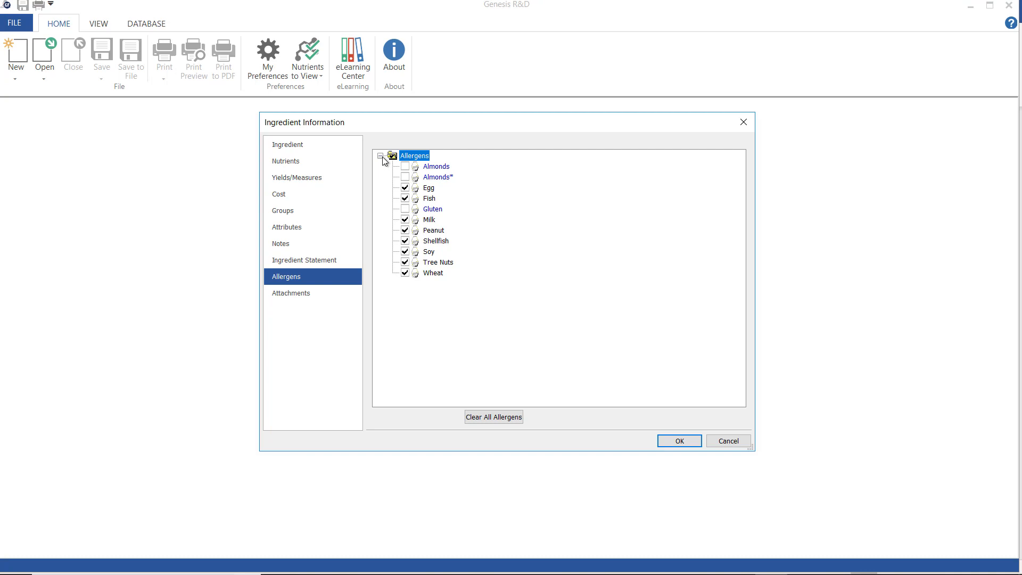
{"action": "left_click", "coordinate": [515, 418]}
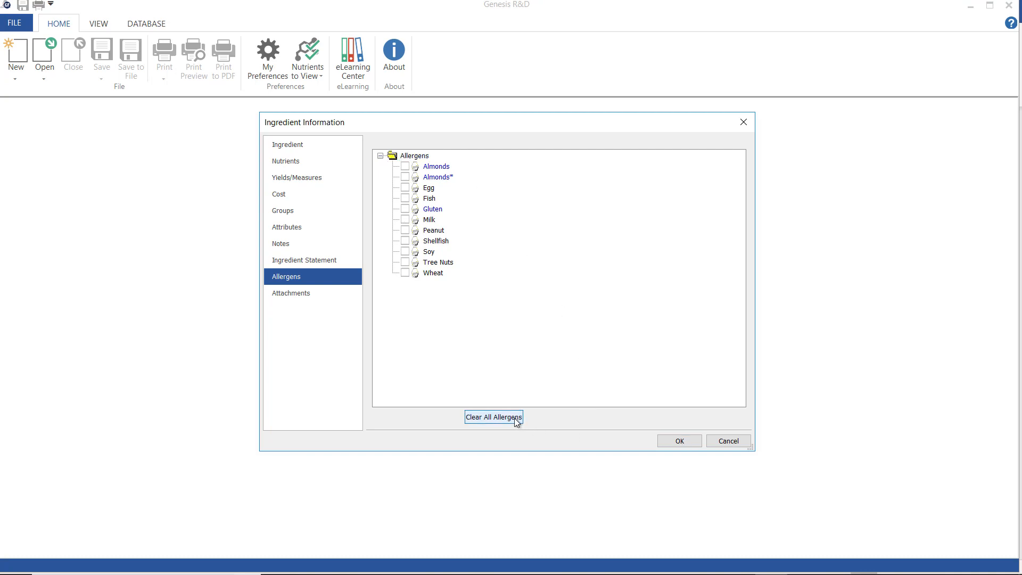
{"action": "left_click", "coordinate": [311, 294]}
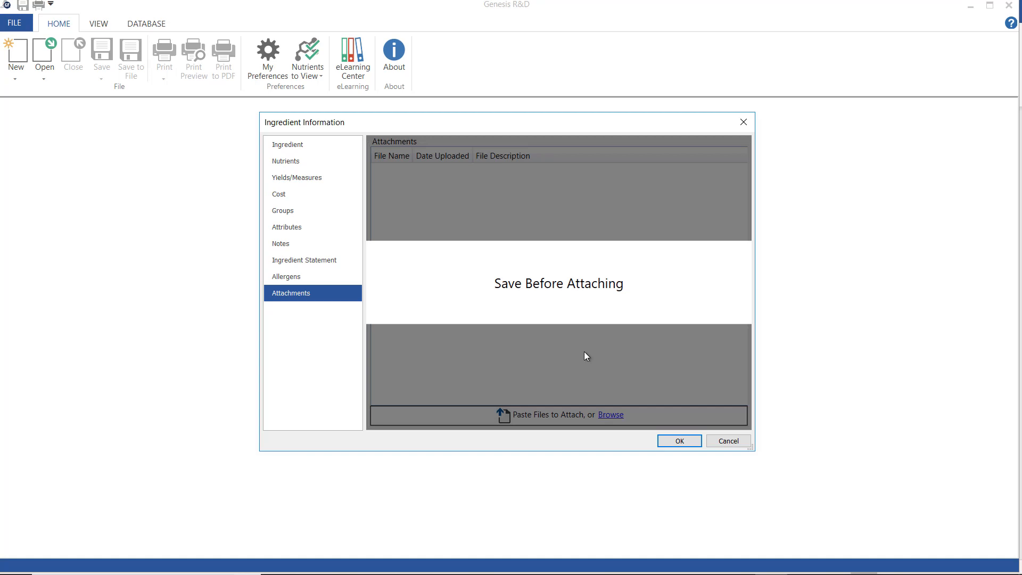
{"action": "left_click", "coordinate": [678, 442]}
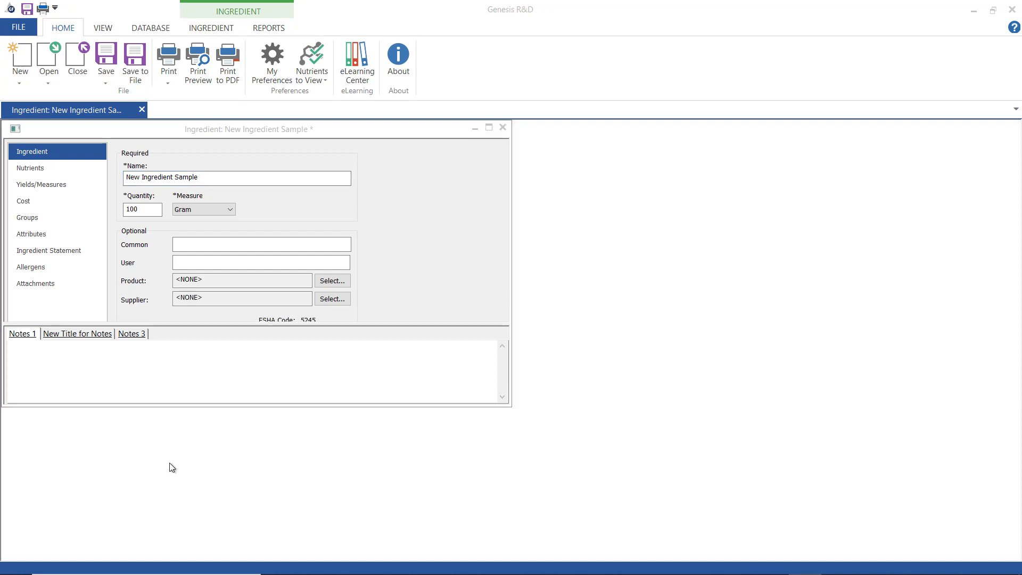
Generate a Spec Sheet Report for the New Ingredient Sample and enter May 4 as its date
{"action": "left_click", "coordinate": [268, 27]}
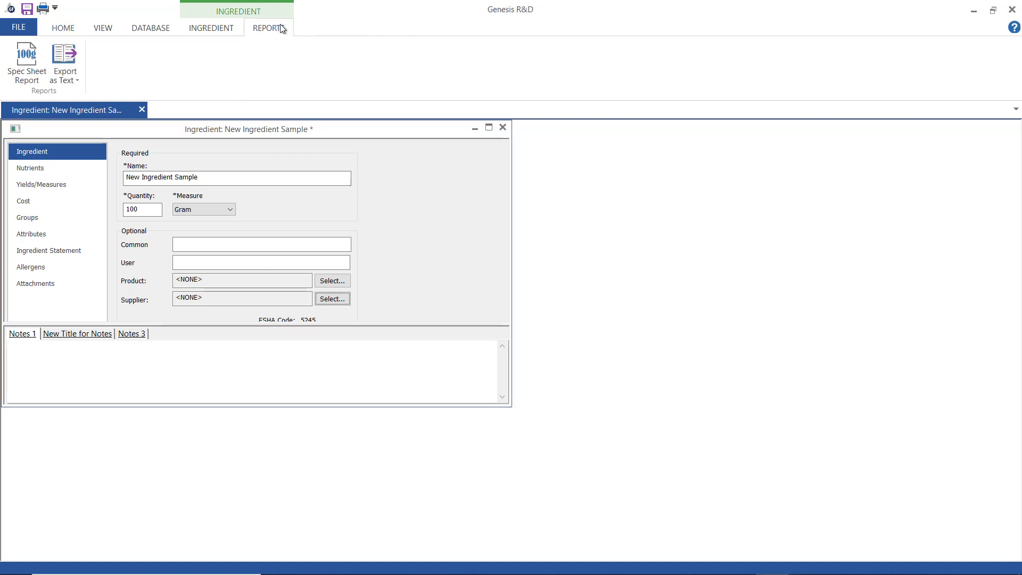
{"action": "left_click", "coordinate": [27, 62]}
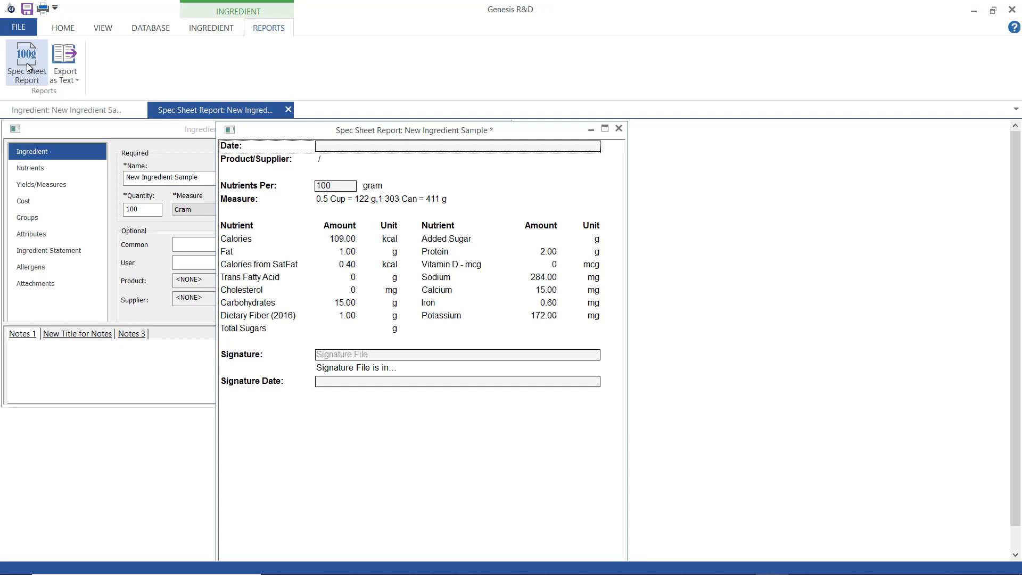
{"action": "left_click", "coordinate": [338, 151]}
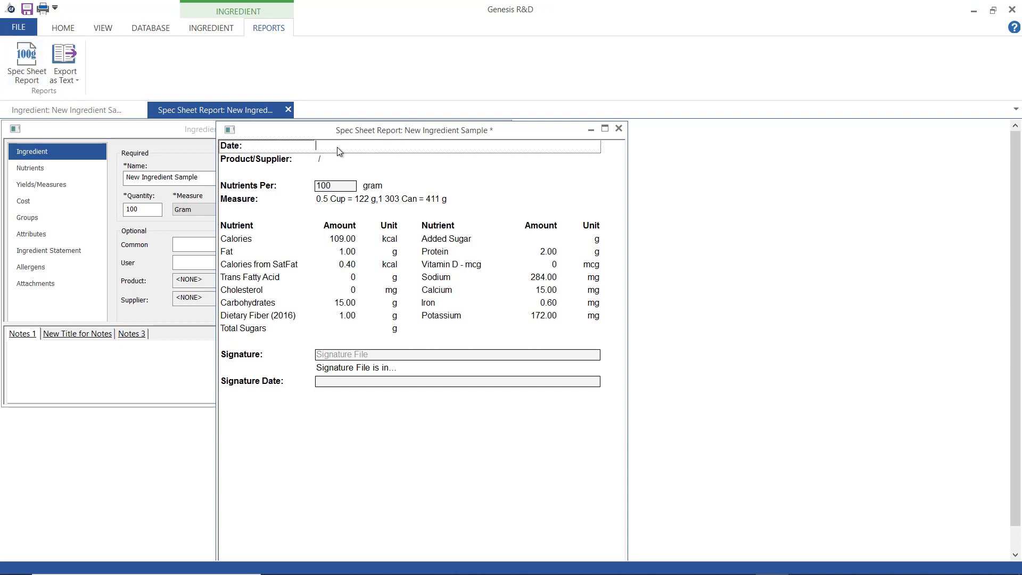
{"action": "type", "text": "May 4"}
Set the report's Nutrients Per amount to 122 grams
{"action": "left_click", "coordinate": [345, 188]}
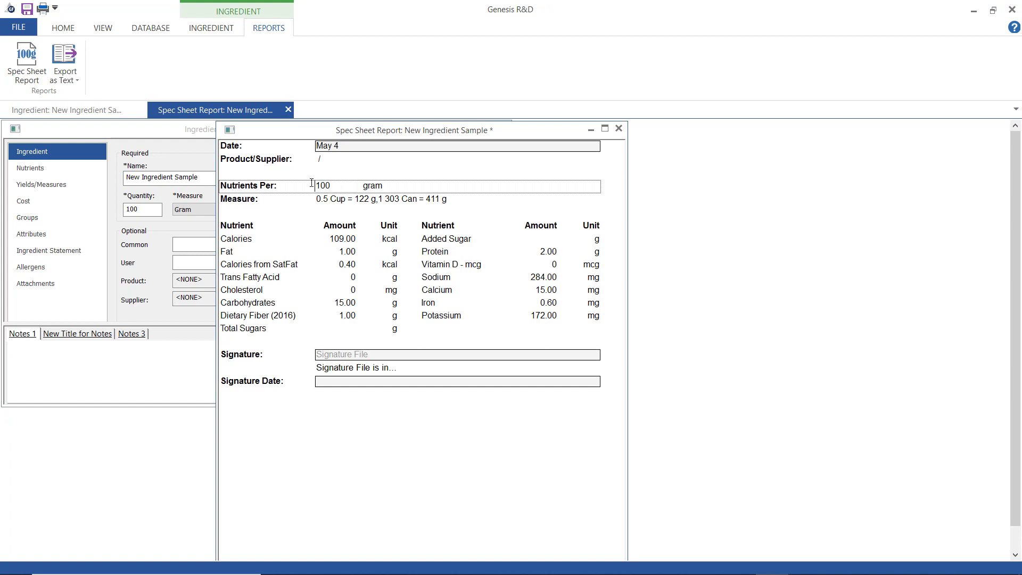
{"action": "type", "text": "122"}
{"action": "key", "text": "Return"}
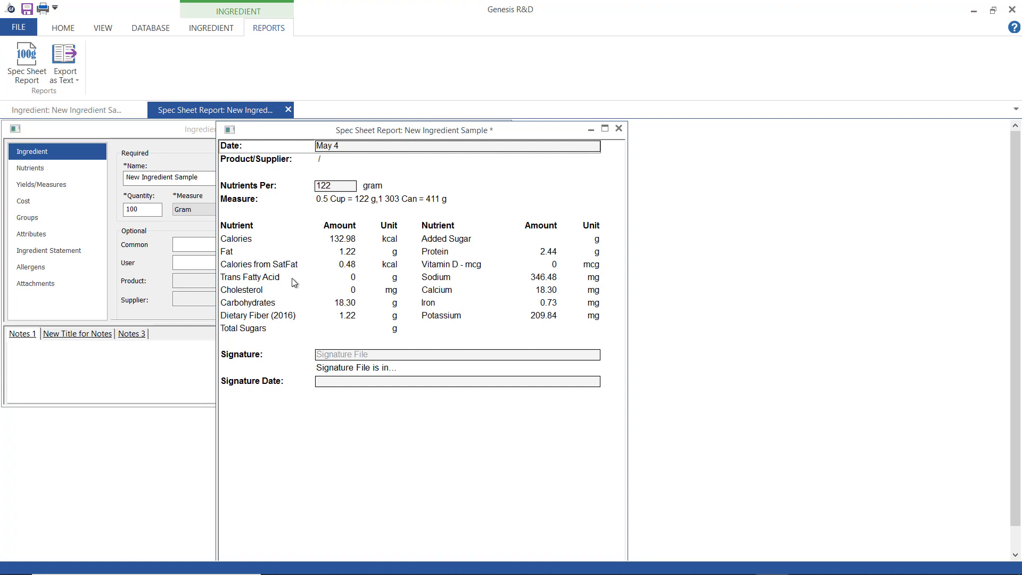
Open the options for the signature file in the Spec Sheet Report
{"action": "left_click", "coordinate": [376, 357]}
{"action": "right_click", "coordinate": [376, 358]}
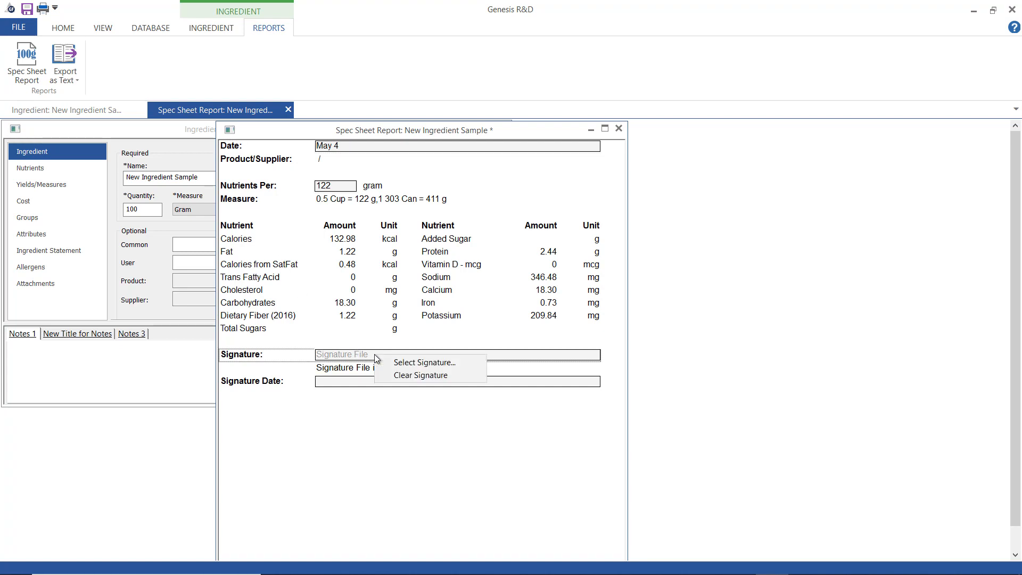